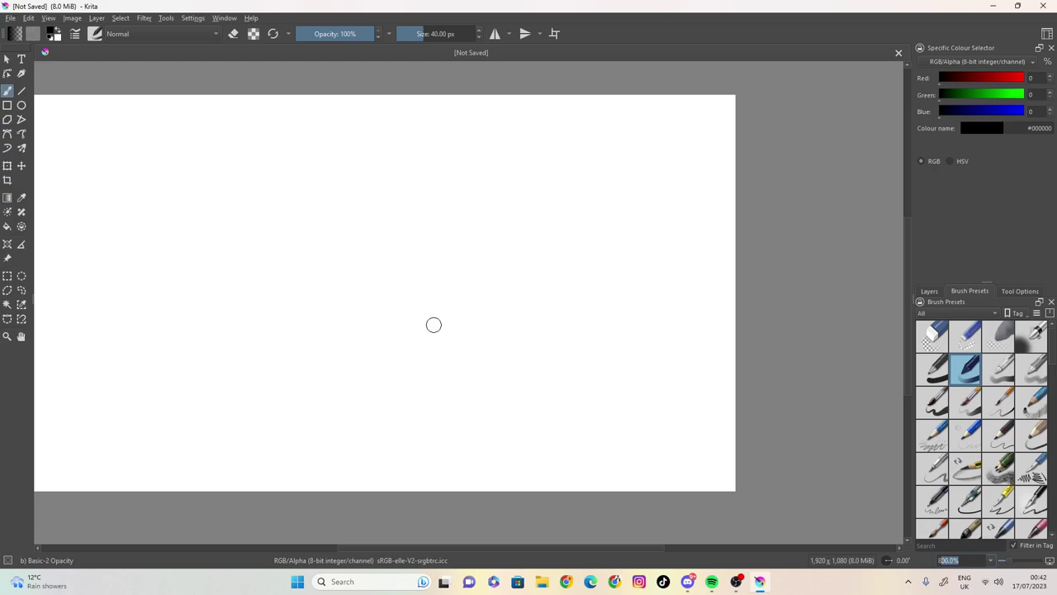
Set the brush size to about 4.17 px and sketch the rounded chin and lower jaw of a head
key("Return")
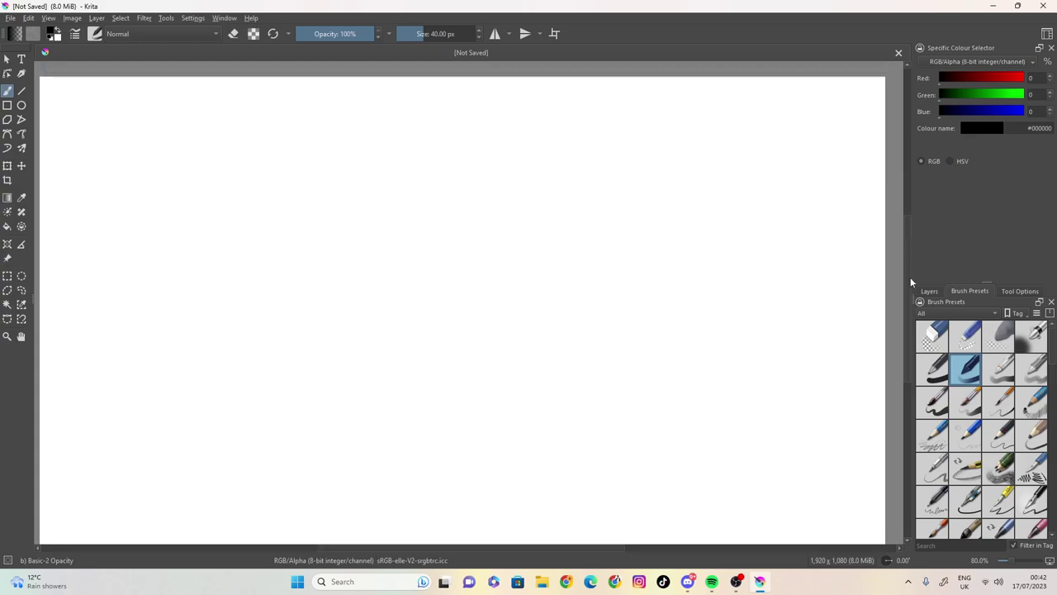
mouse_move(601, 546)
left_mouse_down()
mouse_move(584, 546)
mouse_move(605, 548)
left_mouse_up()
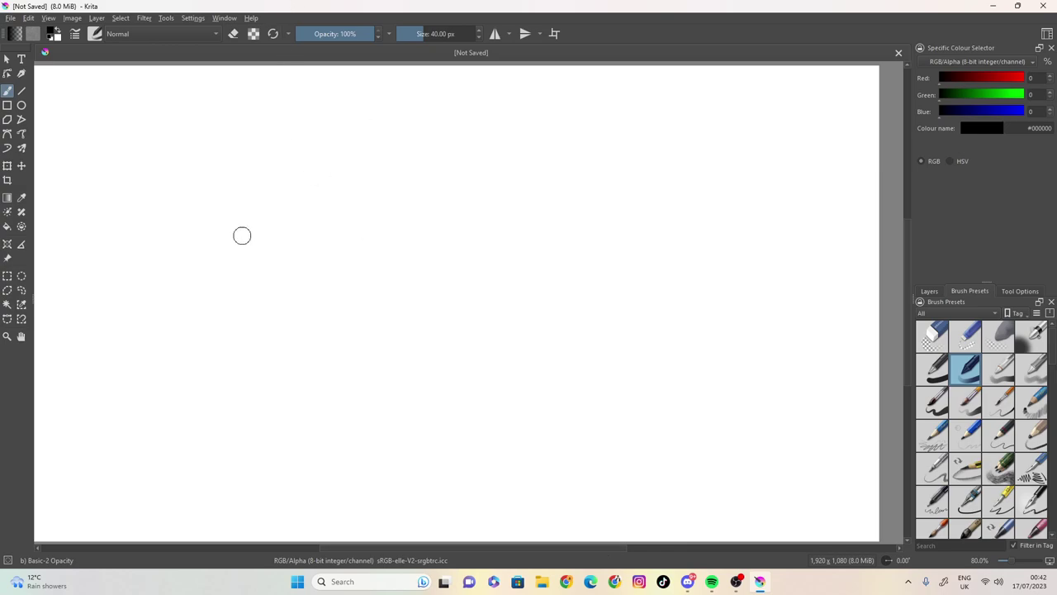
left_click_drag(425, 33, 409, 34)
mouse_move(274, 337)
left_mouse_down()
mouse_move(278, 219)
mouse_move(262, 266)
mouse_move(265, 342)
left_mouse_up()
left_click_drag(265, 272, 275, 348)
left_click_drag(272, 327, 286, 365)
left_click_drag(290, 348, 303, 371)
mouse_move(274, 329)
left_mouse_down()
mouse_move(293, 368)
mouse_move(366, 364)
mouse_move(297, 371)
mouse_move(345, 377)
mouse_move(380, 349)
left_mouse_up()
Sketch the rounded skull above the jaw with loose overlapping strokes, then extend both sides of the face downward
mouse_move(262, 228)
left_mouse_down()
mouse_move(281, 200)
mouse_move(256, 258)
left_mouse_up()
mouse_move(274, 210)
left_mouse_down()
mouse_move(287, 196)
mouse_move(349, 186)
mouse_move(289, 190)
left_mouse_up()
mouse_move(293, 185)
left_mouse_down()
mouse_move(331, 169)
mouse_move(380, 173)
mouse_move(417, 207)
left_mouse_up()
mouse_move(417, 207)
left_mouse_down()
mouse_move(360, 171)
mouse_move(292, 185)
mouse_move(360, 176)
left_mouse_up()
mouse_move(417, 211)
left_mouse_down()
mouse_move(413, 203)
mouse_move(416, 272)
left_mouse_up()
left_click_drag(421, 234, 419, 264)
left_click_drag(404, 189, 418, 220)
left_click_drag(400, 179, 416, 202)
mouse_move(385, 174)
left_mouse_down()
mouse_move(418, 218)
mouse_move(422, 280)
left_mouse_up()
left_click_drag(422, 258, 413, 296)
left_click_drag(260, 277, 262, 307)
left_click_drag(261, 280, 265, 330)
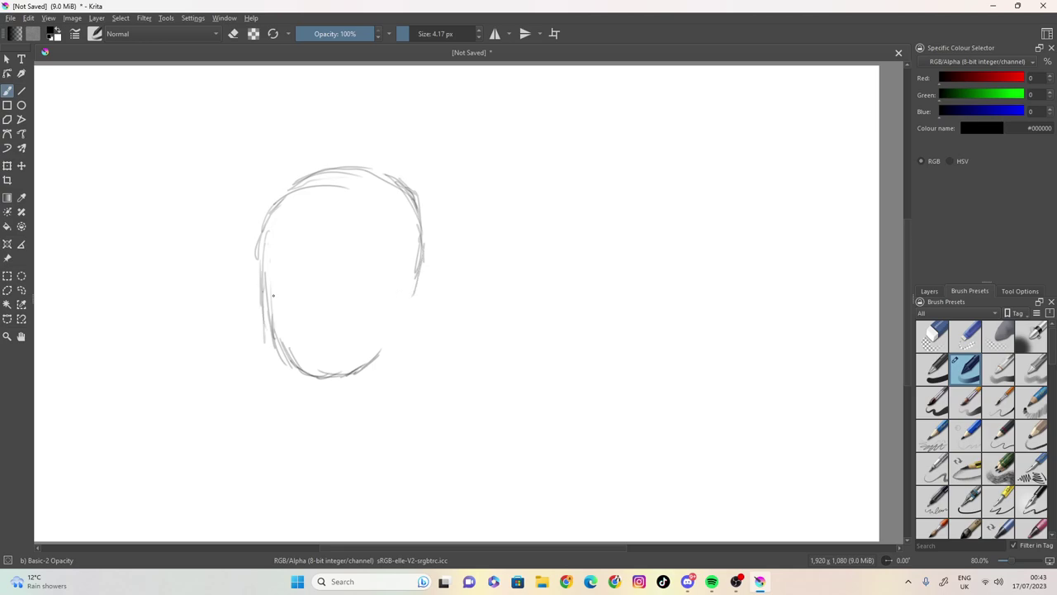
Draw two thick eyebrows and a nose in three-quarter view, plus the far cheek line and the ear
mouse_move(279, 263)
left_mouse_down()
mouse_move(321, 271)
mouse_move(328, 256)
mouse_move(366, 264)
left_mouse_up()
mouse_move(329, 268)
left_mouse_down()
mouse_move(365, 266)
mouse_move(317, 266)
mouse_move(342, 262)
left_mouse_up()
left_click_drag(334, 266, 358, 263)
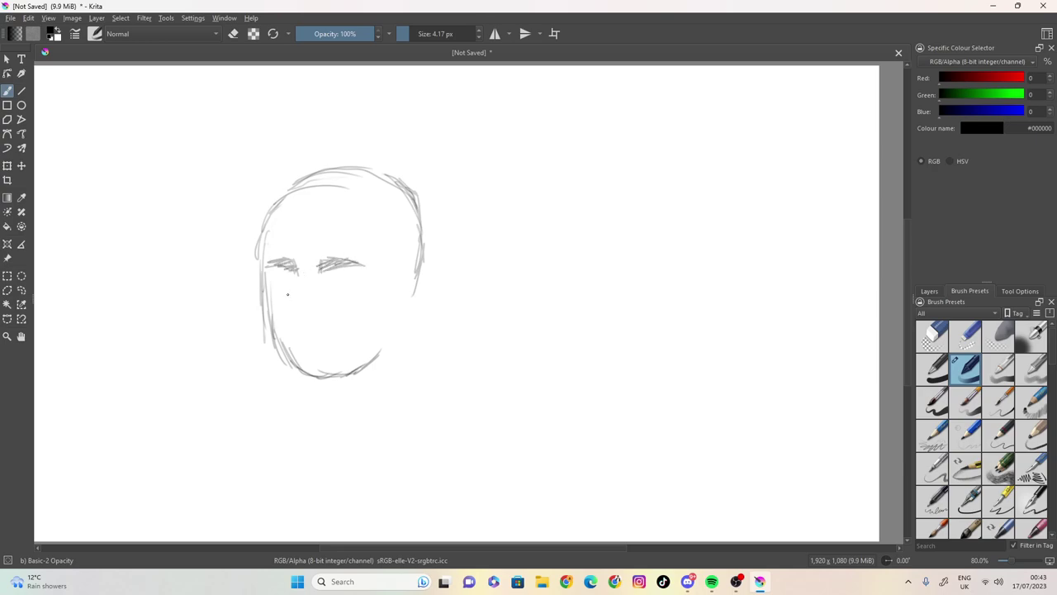
mouse_move(300, 271)
left_mouse_down()
mouse_move(300, 320)
mouse_move(312, 336)
mouse_move(299, 323)
mouse_move(311, 331)
left_mouse_up()
mouse_move(385, 253)
left_mouse_down()
mouse_move(388, 318)
mouse_move(402, 271)
mouse_move(418, 304)
mouse_move(368, 360)
mouse_move(337, 374)
left_mouse_up()
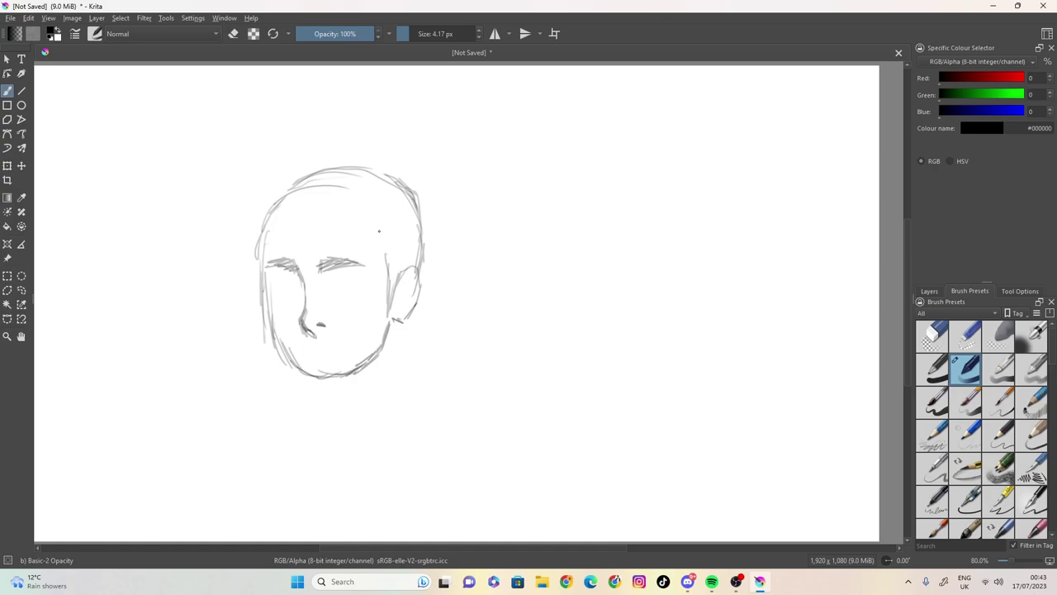
Sketch a wide beanie brim curving across the forehead and down over the top of the ear
mouse_move(266, 200)
left_mouse_down()
mouse_move(248, 229)
mouse_move(278, 192)
mouse_move(368, 201)
mouse_move(255, 221)
mouse_move(254, 257)
mouse_move(289, 222)
mouse_move(334, 221)
mouse_move(372, 238)
mouse_move(390, 276)
left_mouse_up()
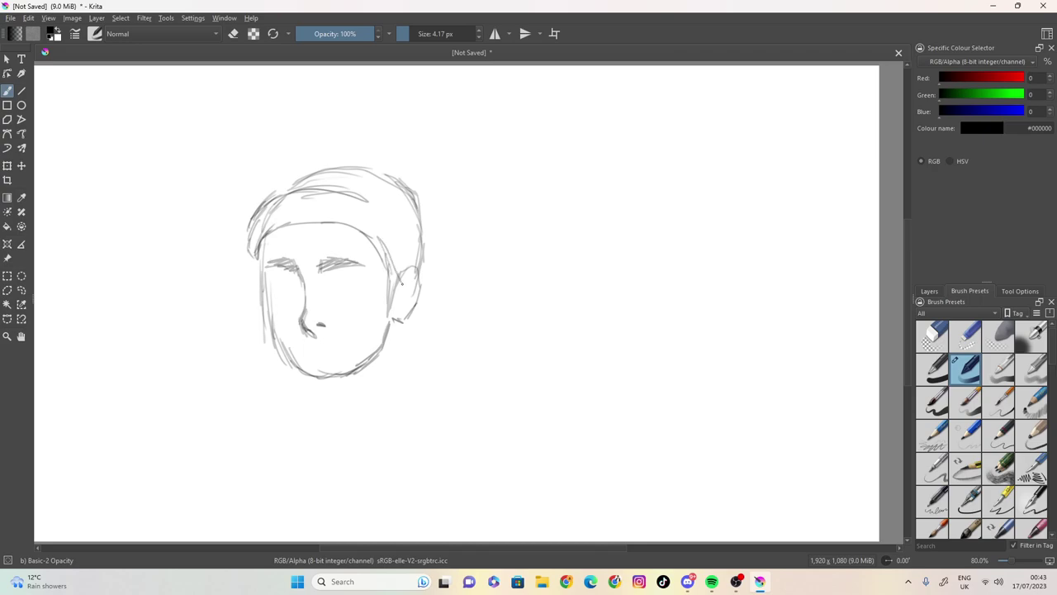
mouse_move(415, 309)
left_mouse_down()
mouse_move(395, 256)
mouse_move(371, 238)
mouse_move(409, 289)
left_mouse_up()
mouse_move(372, 203)
left_mouse_down()
mouse_move(403, 232)
mouse_move(425, 299)
left_mouse_up()
mouse_move(415, 244)
left_mouse_down()
mouse_move(428, 280)
mouse_move(416, 310)
mouse_move(427, 256)
mouse_move(404, 222)
mouse_move(424, 239)
left_mouse_up()
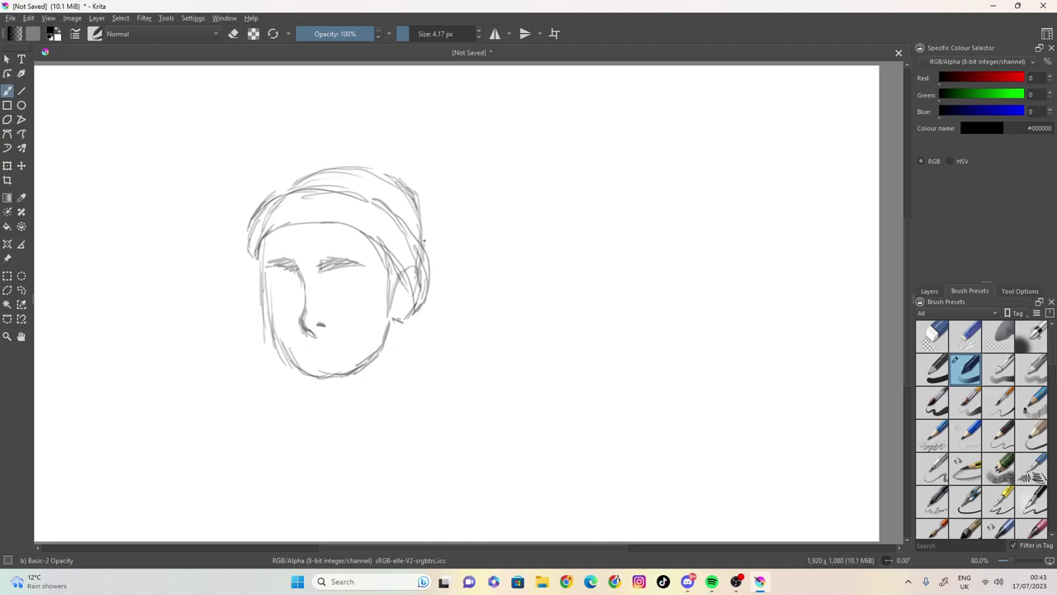
Outline the beanie's crown above the brim, with a pointed fold at the back of the head
mouse_move(383, 169)
left_mouse_down()
mouse_move(428, 175)
mouse_move(439, 205)
mouse_move(425, 254)
left_mouse_up()
mouse_move(390, 172)
left_mouse_down()
mouse_move(332, 159)
mouse_move(269, 195)
left_mouse_up()
left_click_drag(325, 161, 271, 194)
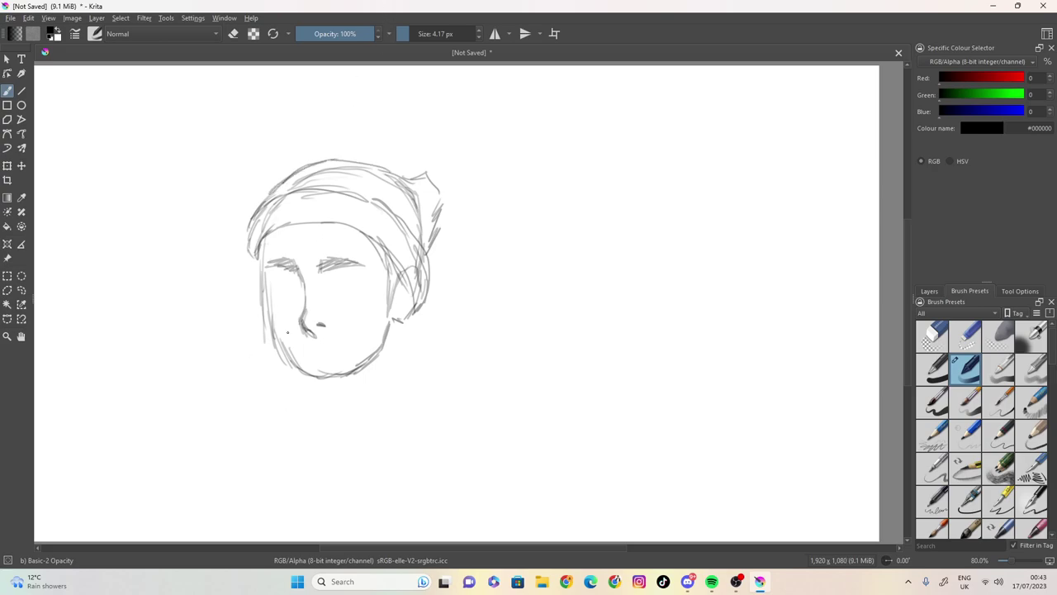
Draw glasses with lower rims, a bridge across the nose and a temple arm running to the ear
mouse_move(313, 298)
left_mouse_down()
mouse_move(277, 298)
mouse_move(291, 294)
mouse_move(280, 297)
mouse_move(293, 306)
left_mouse_up()
key("ctrl+z")
mouse_move(280, 303)
left_mouse_down()
mouse_move(341, 301)
mouse_move(278, 302)
left_mouse_up()
left_click_drag(398, 278, 347, 302)
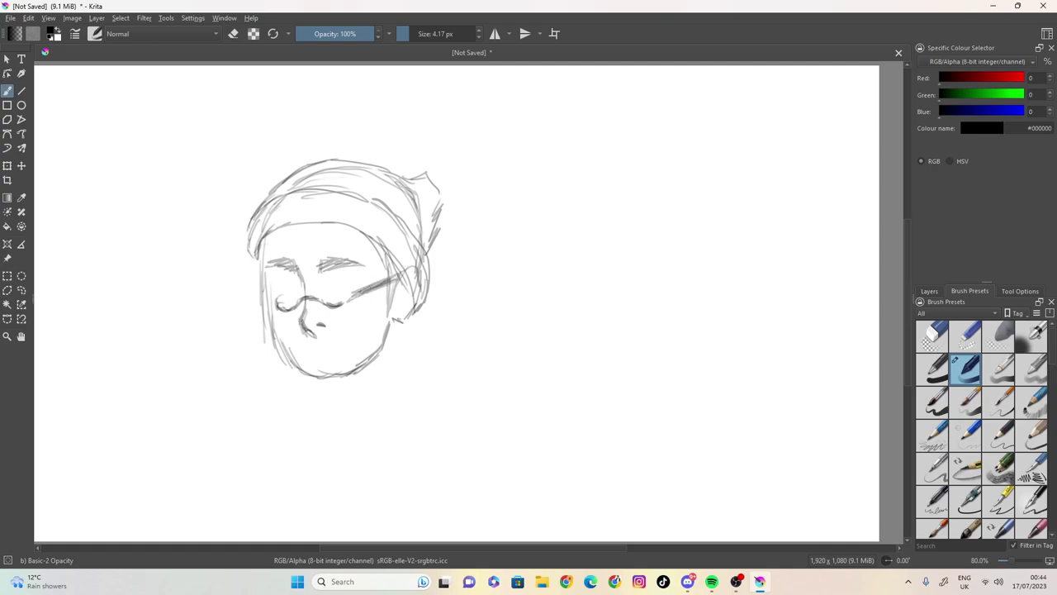
Sample light grey #e6e6e6, switch the colour selector to HSV and scribble a small patch above the head
left_click(353, 294, "ctrl")
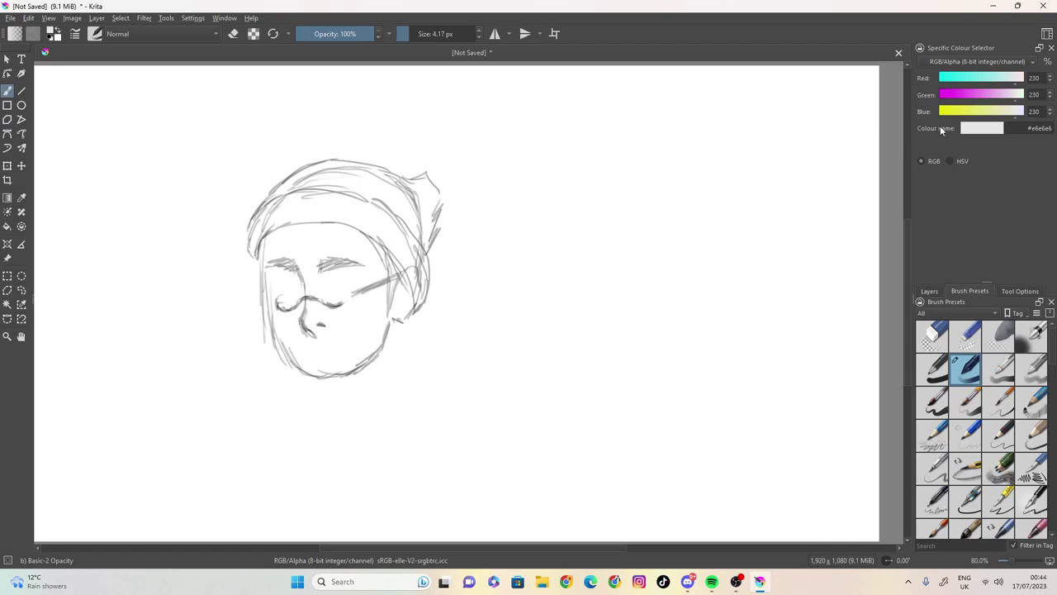
left_click(950, 162)
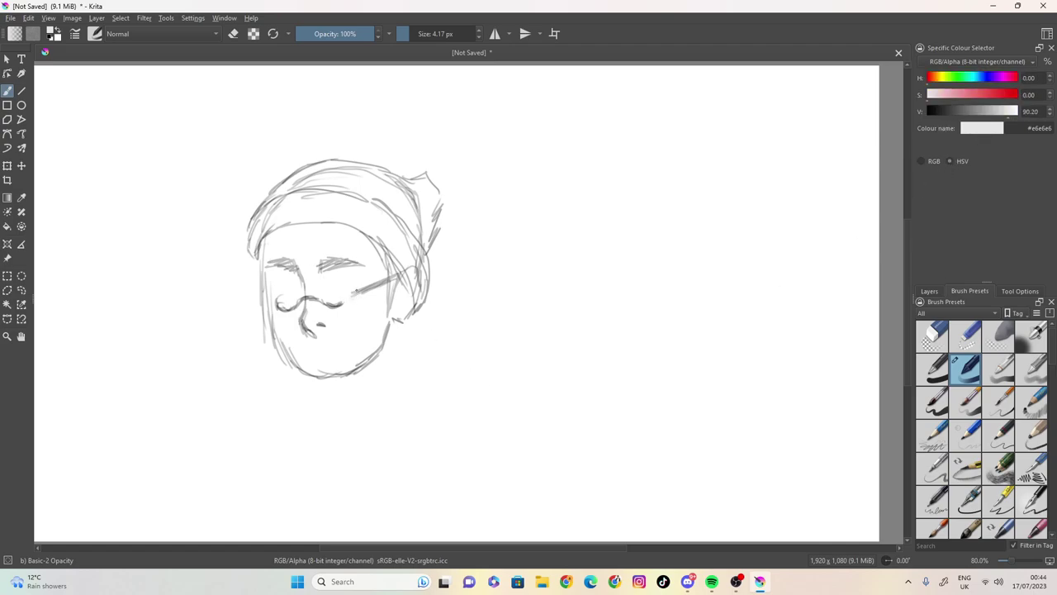
left_click_drag(323, 105, 353, 92)
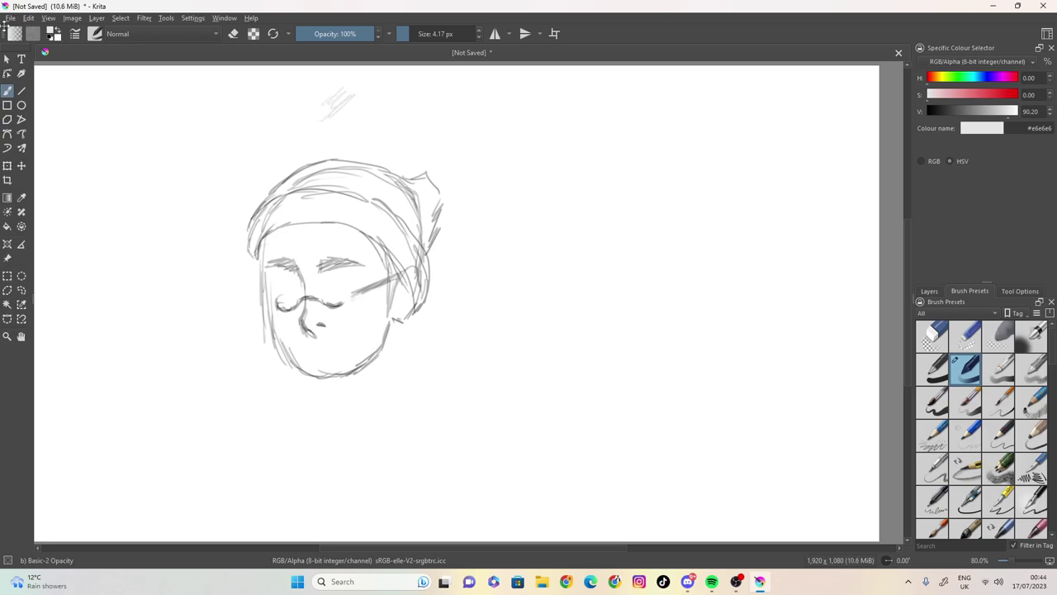
Restore black as the foreground colour and draw both eyes with shaded irises above the glasses' rims
left_click(97, 37)
left_click(98, 37)
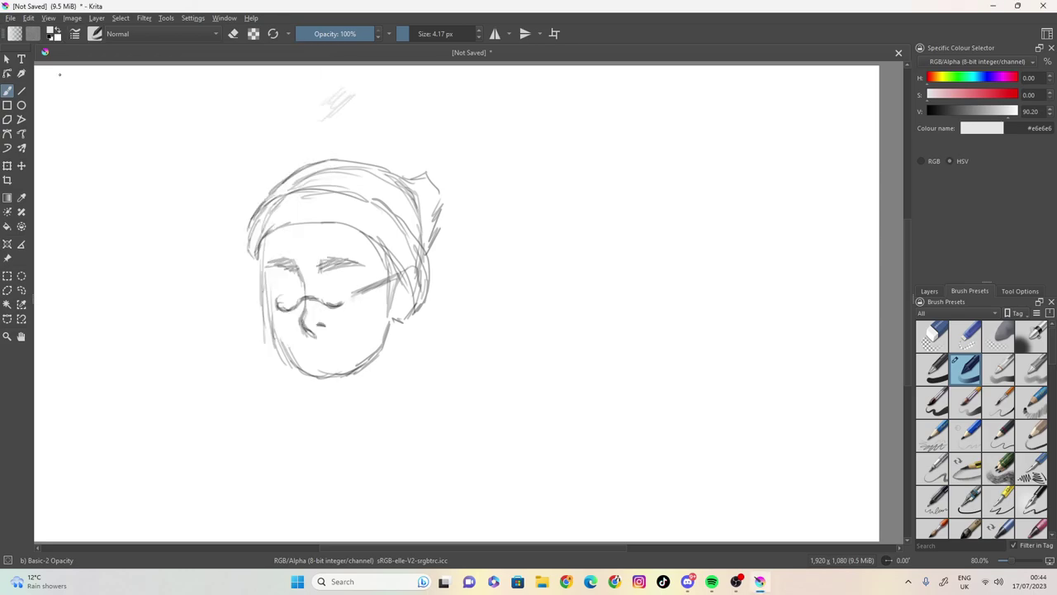
left_click(51, 38)
left_click(59, 31)
left_click(60, 33)
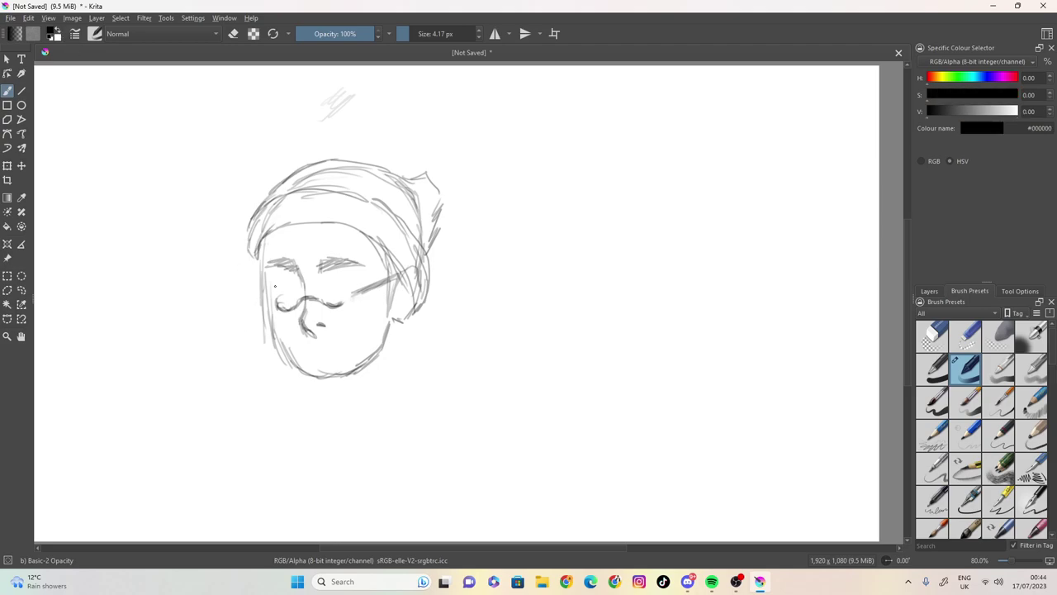
mouse_move(296, 287)
left_mouse_down()
mouse_move(277, 291)
mouse_move(291, 279)
mouse_move(281, 300)
mouse_move(294, 299)
mouse_move(276, 282)
mouse_move(355, 277)
mouse_move(332, 286)
mouse_move(333, 277)
mouse_move(354, 287)
mouse_move(337, 293)
mouse_move(342, 276)
mouse_move(352, 284)
left_mouse_up()
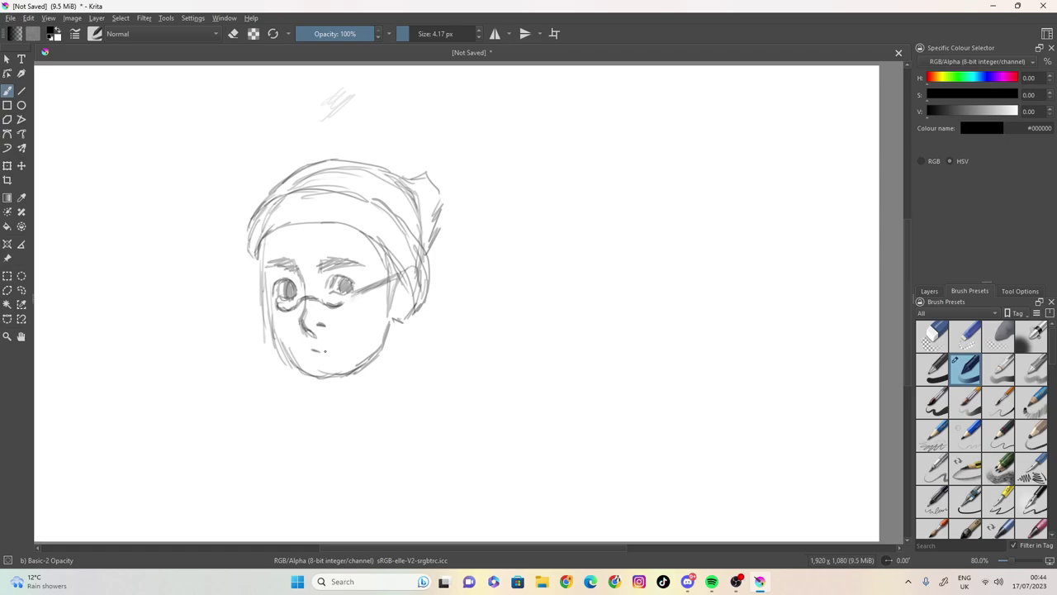
mouse_move(319, 352)
left_mouse_down()
mouse_move(352, 342)
mouse_move(342, 344)
left_mouse_up()
key("ctrl+z")
key("ctrl+z")
key("ctrl+z")
key("ctrl+z")
left_click(348, 340)
Hatch a sideburn in front of the ear and darken the jawline on both sides of the chin
left_click_drag(377, 300, 385, 307)
left_click_drag(376, 296, 388, 302)
left_click_drag(381, 266, 382, 296)
left_click_drag(384, 267, 378, 348)
left_click_drag(383, 336, 353, 371)
mouse_move(265, 282)
left_mouse_down()
mouse_move(278, 353)
mouse_move(302, 375)
left_mouse_up()
mouse_move(279, 342)
left_mouse_down()
mouse_move(312, 378)
mouse_move(368, 355)
mouse_move(326, 379)
mouse_move(299, 373)
left_mouse_up()
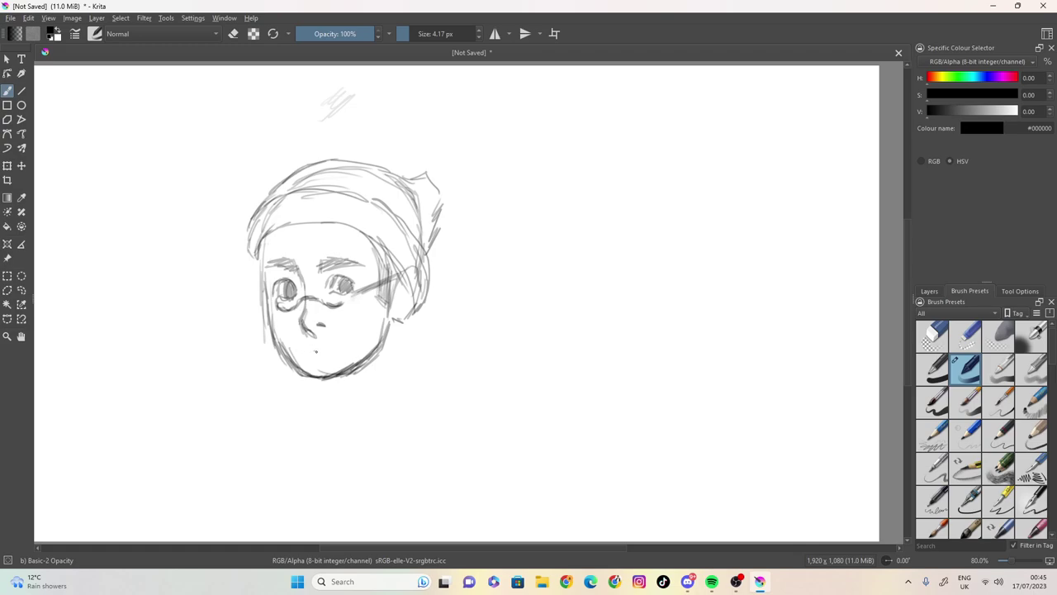
Draw a slanted smirking mouth below the nose and start the neck line beneath the ear
mouse_move(314, 350)
left_mouse_down()
mouse_move(352, 335)
mouse_move(335, 342)
left_mouse_up()
left_click_drag(403, 326, 401, 361)
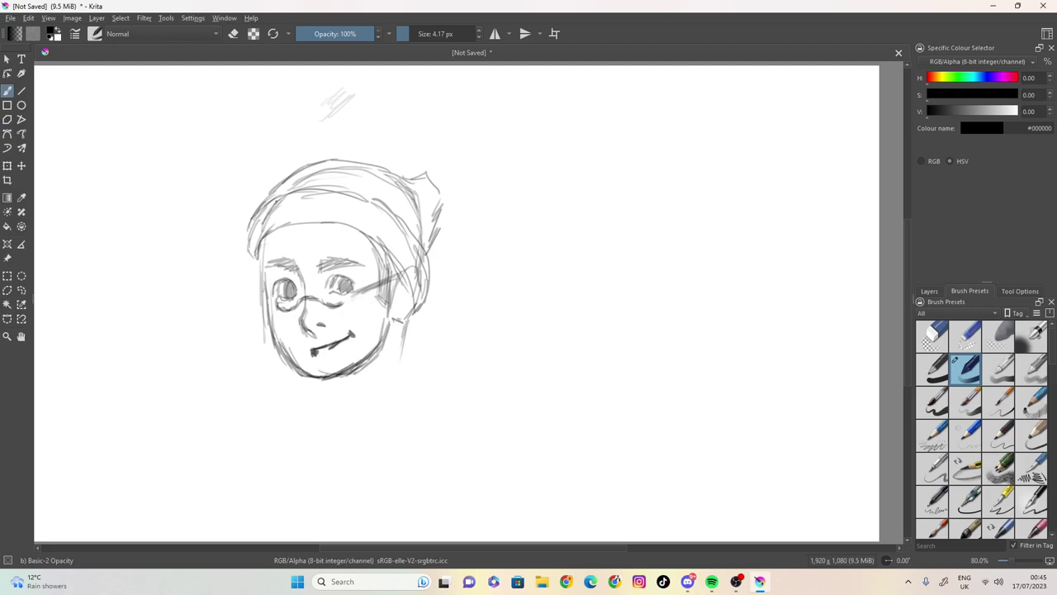
Add curved knit ribs across the beanie's brim and crown, including shading strokes on the pointed back fold
mouse_move(329, 190)
left_mouse_down()
mouse_move(318, 222)
mouse_move(350, 228)
mouse_move(404, 282)
left_mouse_up()
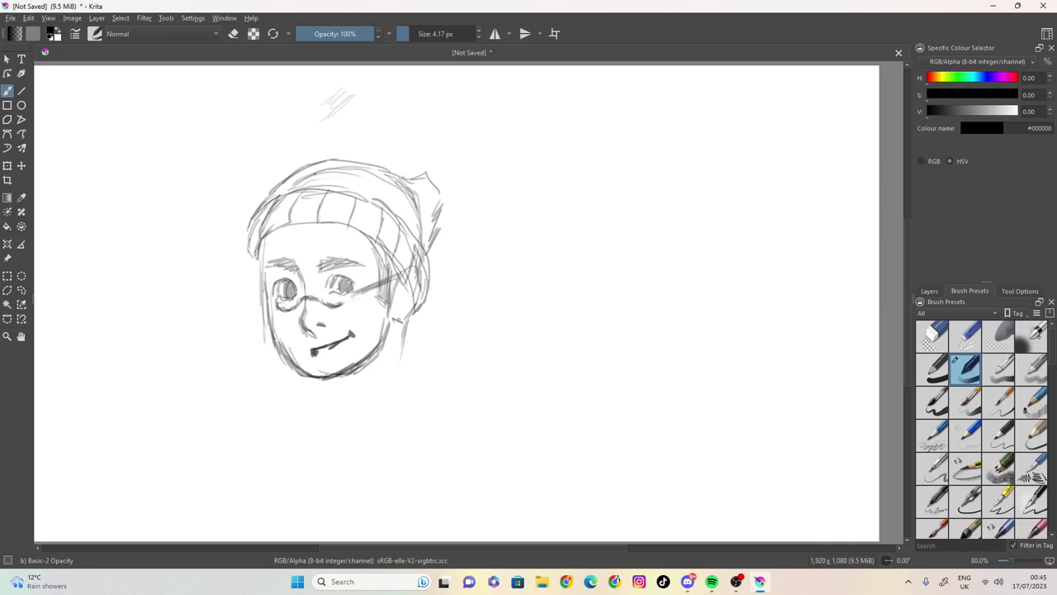
mouse_move(344, 196)
left_mouse_down()
mouse_move(397, 176)
mouse_move(285, 195)
left_mouse_up()
left_click_drag(369, 206, 421, 175)
left_click_drag(394, 219, 431, 181)
left_click_drag(433, 203, 413, 229)
left_click_drag(438, 195, 421, 228)
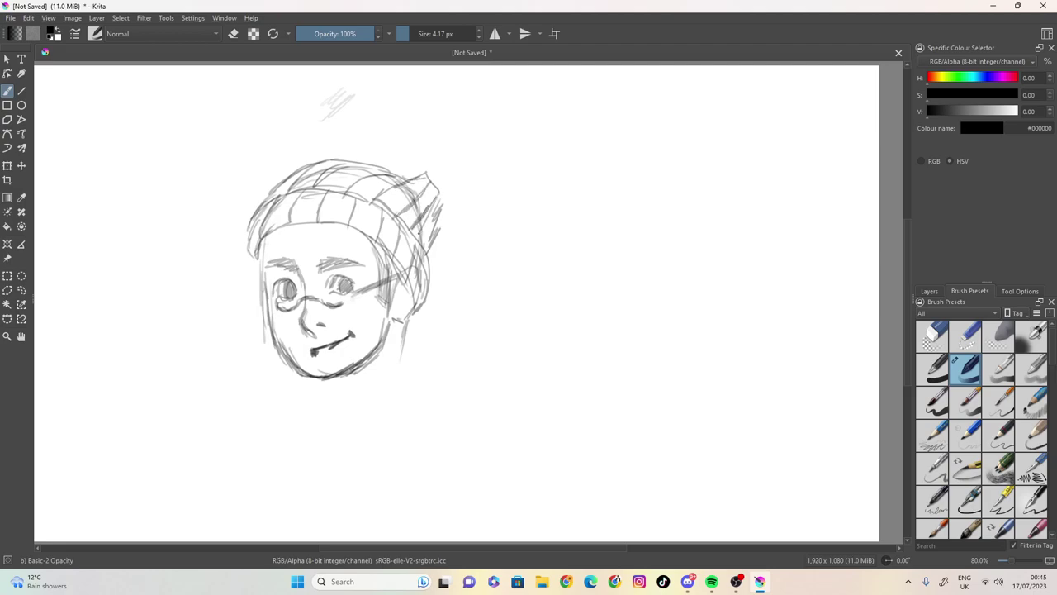
Draw a spiky hair tuft behind the ear and sketch both sides of the neck flaring into the shoulders
mouse_move(403, 325)
left_mouse_down()
mouse_move(402, 336)
mouse_move(429, 336)
mouse_move(431, 314)
left_mouse_up()
mouse_move(314, 381)
left_mouse_down()
mouse_move(327, 417)
mouse_move(292, 424)
mouse_move(311, 410)
mouse_move(279, 434)
left_mouse_up()
mouse_move(399, 349)
left_mouse_down()
mouse_move(398, 384)
mouse_move(423, 414)
left_mouse_up()
mouse_move(399, 378)
left_mouse_down()
mouse_move(422, 412)
mouse_move(403, 432)
left_mouse_up()
left_click_drag(418, 420, 391, 444)
mouse_move(415, 422)
left_mouse_down()
mouse_move(396, 437)
mouse_move(408, 396)
left_mouse_up()
mouse_move(418, 410)
left_mouse_down()
mouse_move(398, 392)
mouse_move(398, 368)
left_mouse_up()
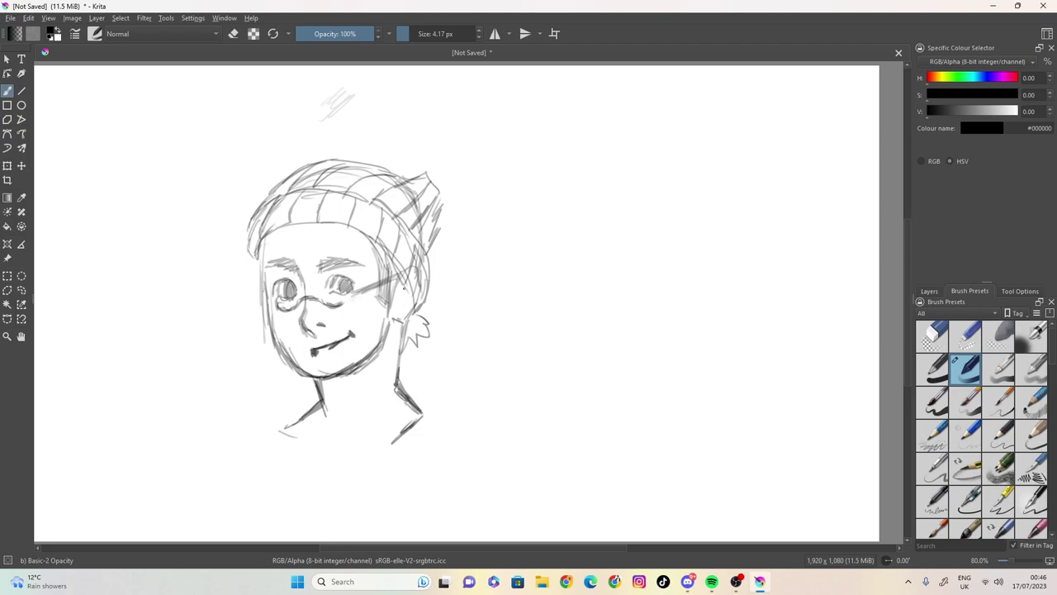
Add the inner ear detail and darken the left edge of the face beside the eye
left_click_drag(400, 296, 403, 307)
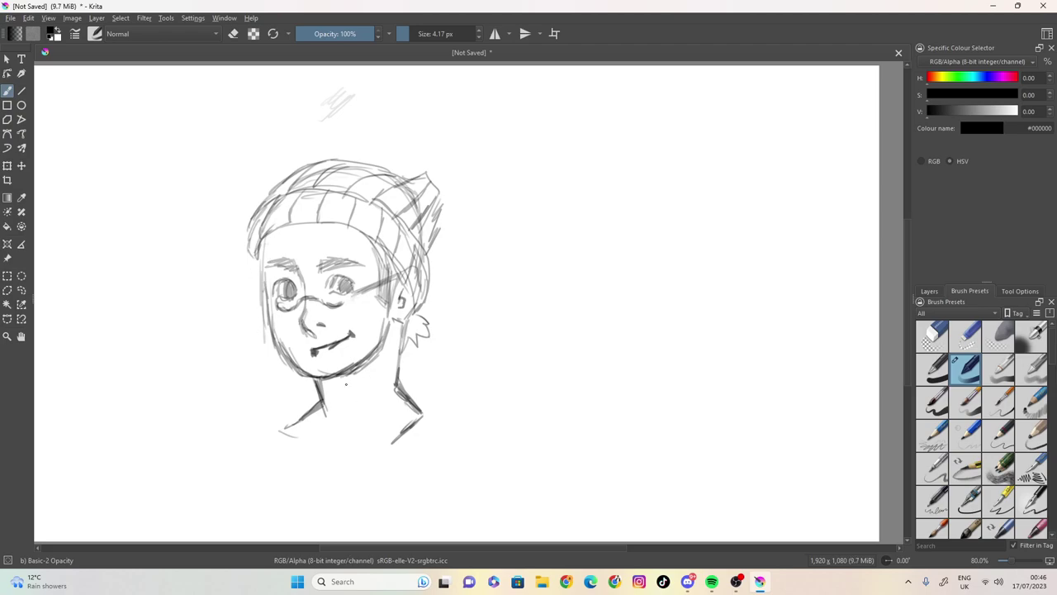
left_click_drag(265, 279, 265, 294)
mouse_move(263, 244)
left_mouse_down()
mouse_move(261, 271)
mouse_move(273, 233)
mouse_move(261, 268)
left_mouse_up()
mouse_move(263, 246)
left_mouse_down()
mouse_move(266, 306)
mouse_move(260, 270)
left_mouse_up()
Complete the collar line at the neck's base, with shading below the ear and a spiky hair tuft left of the neck
mouse_move(286, 430)
left_mouse_down()
mouse_move(339, 450)
mouse_move(390, 440)
mouse_move(339, 453)
mouse_move(323, 442)
left_mouse_up()
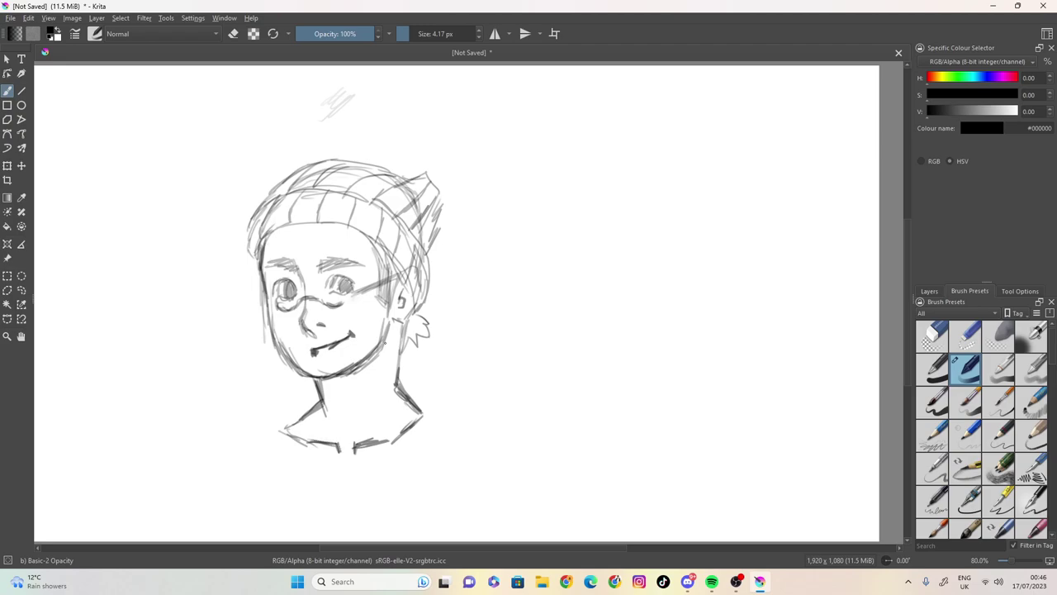
left_click_drag(364, 361, 389, 319)
left_click_drag(381, 342, 389, 321)
mouse_move(384, 339)
left_mouse_down()
mouse_move(391, 319)
mouse_move(405, 326)
left_mouse_up()
mouse_move(306, 381)
left_mouse_down()
mouse_move(300, 391)
mouse_move(318, 403)
left_mouse_up()
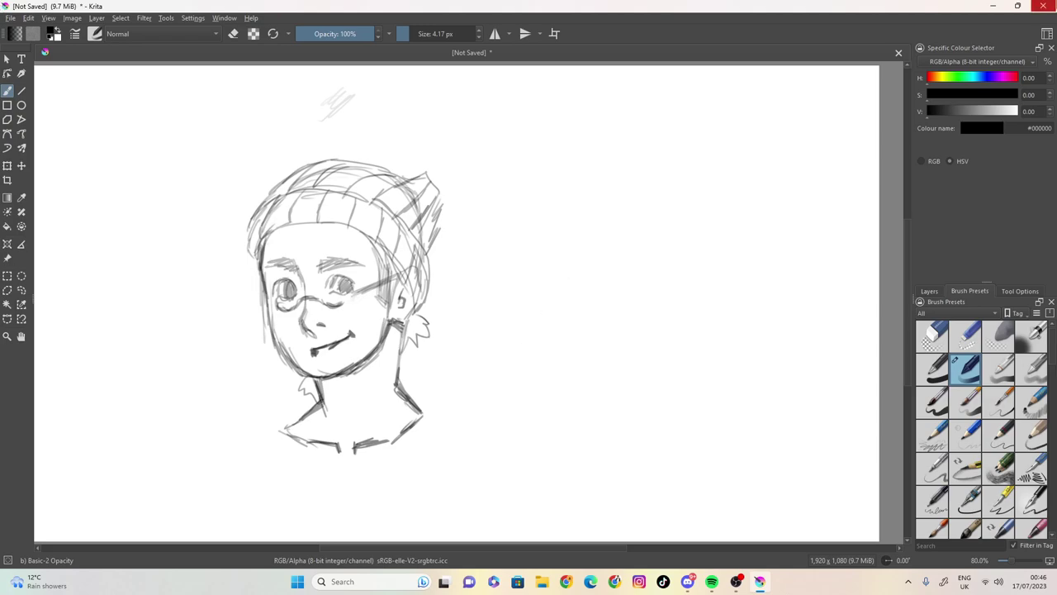
Close the program, choosing to save the drawing as a Krita document, and enter the file name "sleep"
left_click(1041, 6)
left_click(510, 304)
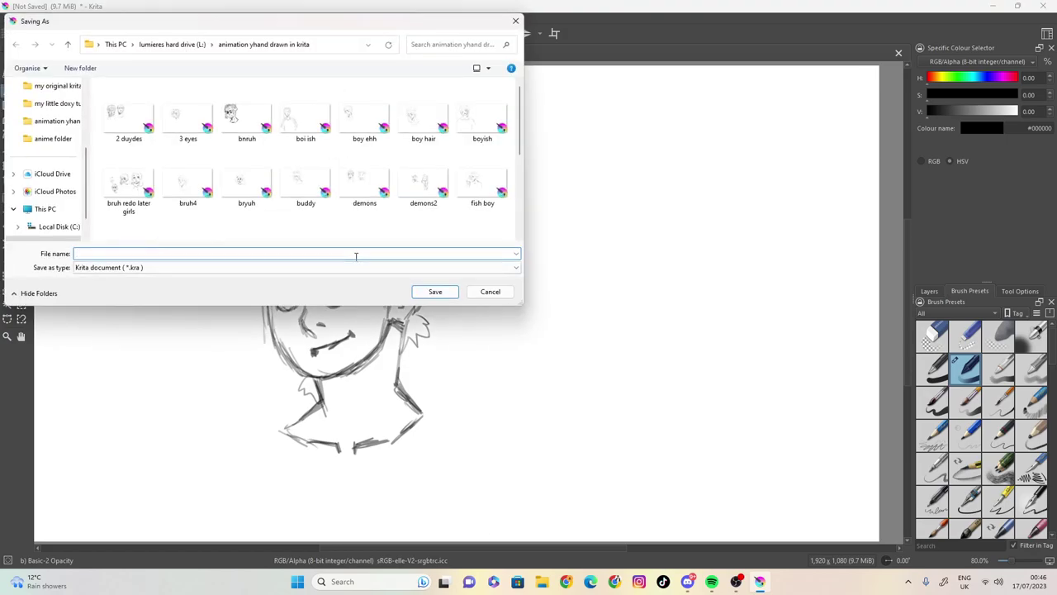
type("head2")
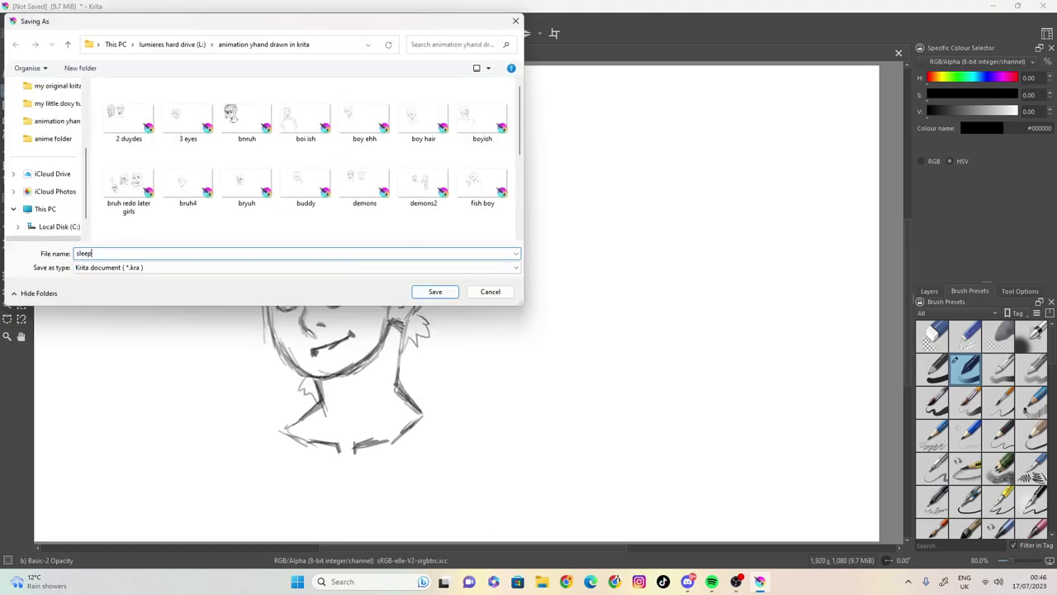